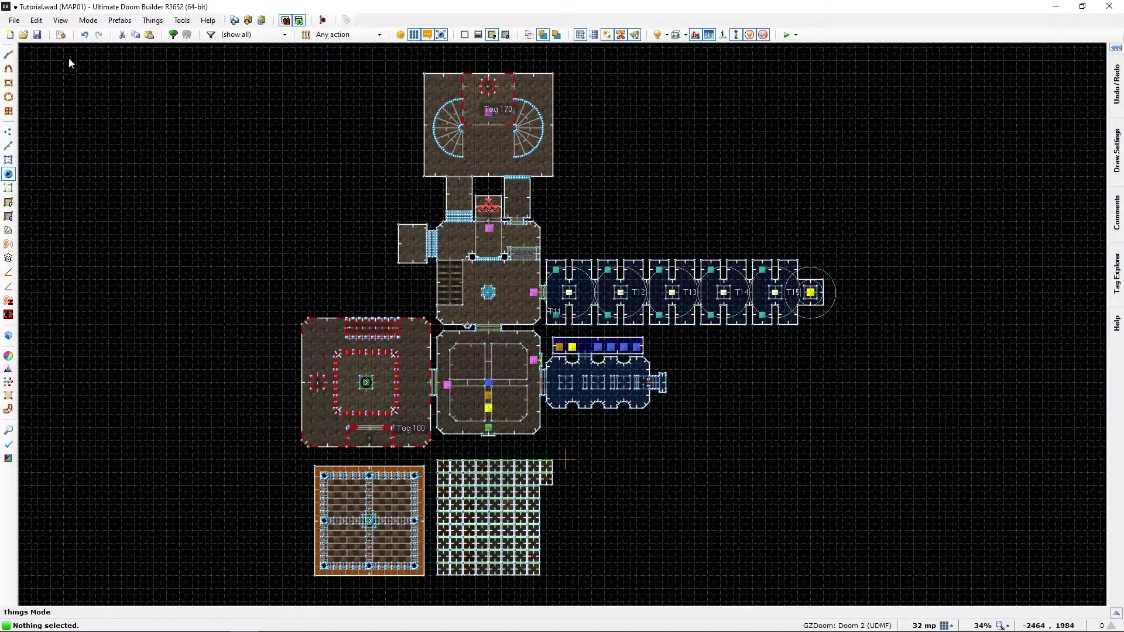
- Insert a ChangeTrack ENTER script calling SetMusic("PlaceLumpFileNameHere") at line 8 of the map's ACS scripts
left_click(62, 35)
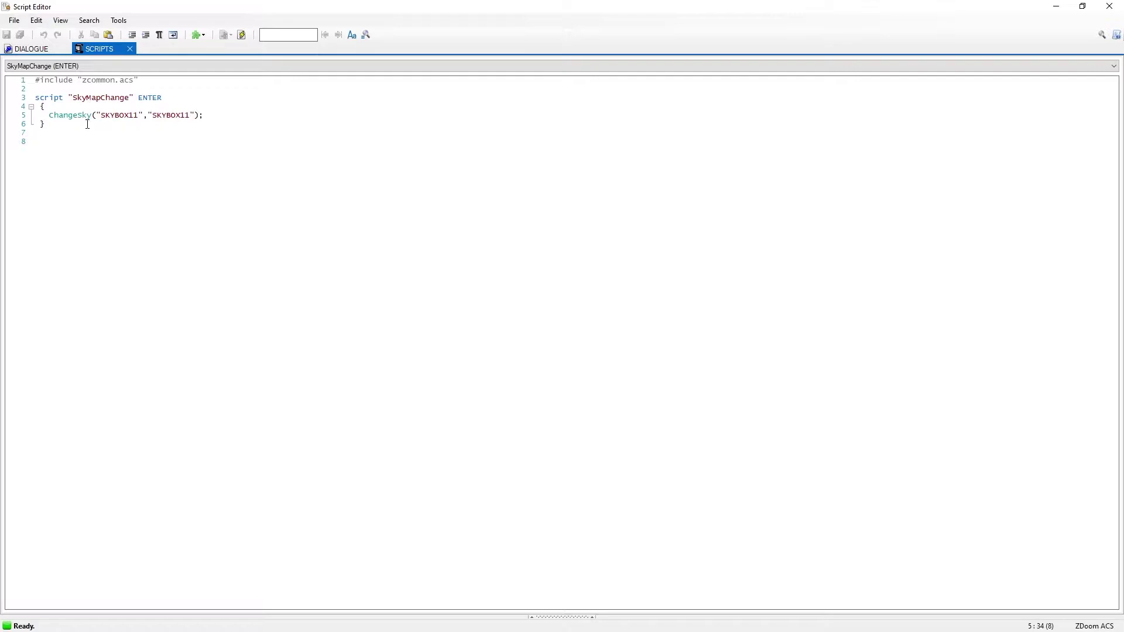
left_click(38, 140)
key("ctrl+v")
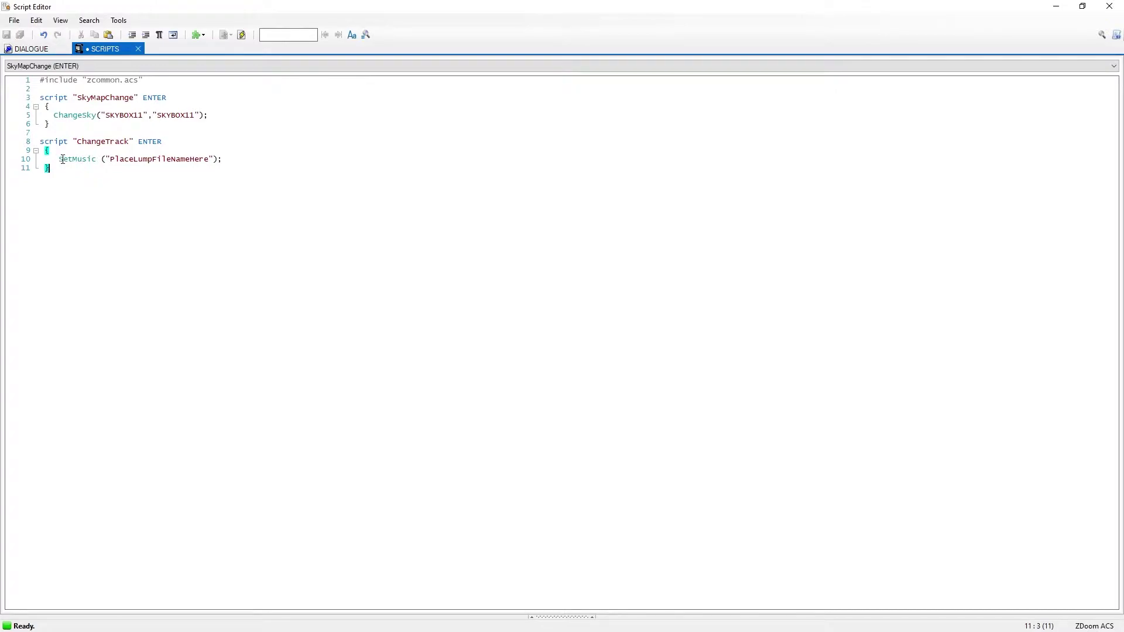
left_click_drag(58, 157, 196, 167)
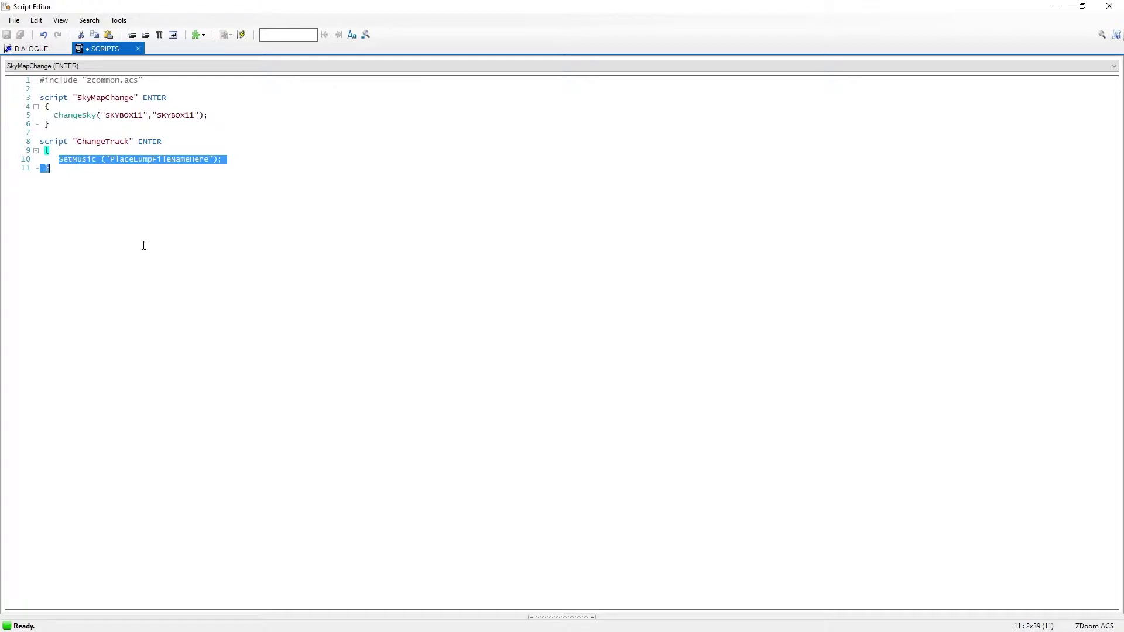
left_click(169, 185)
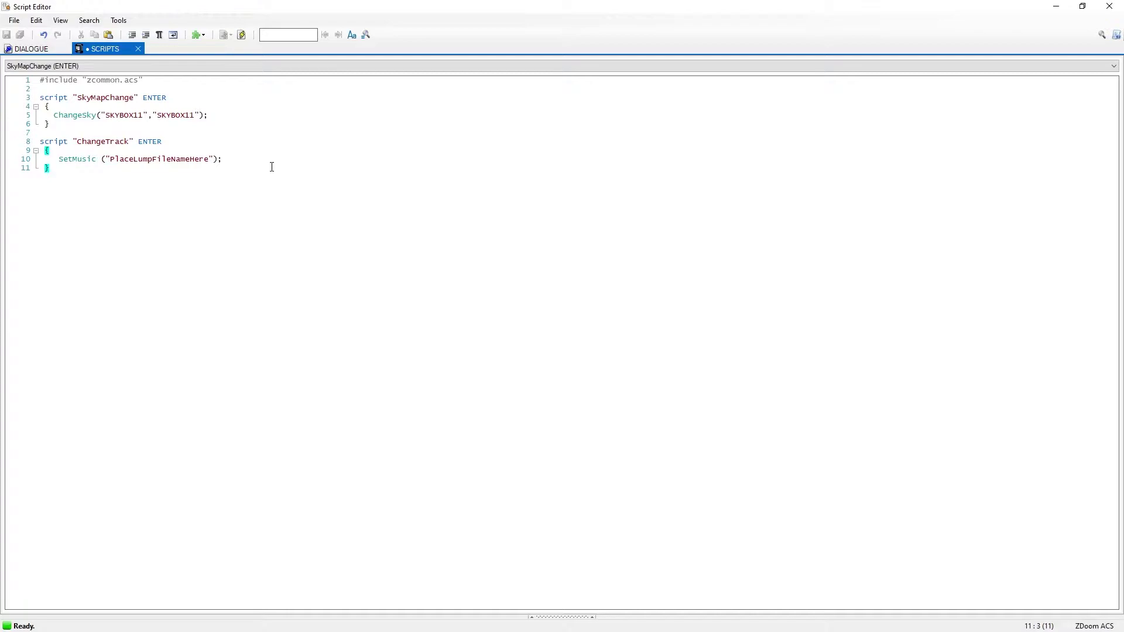
left_click_drag(223, 118, 2, 77)
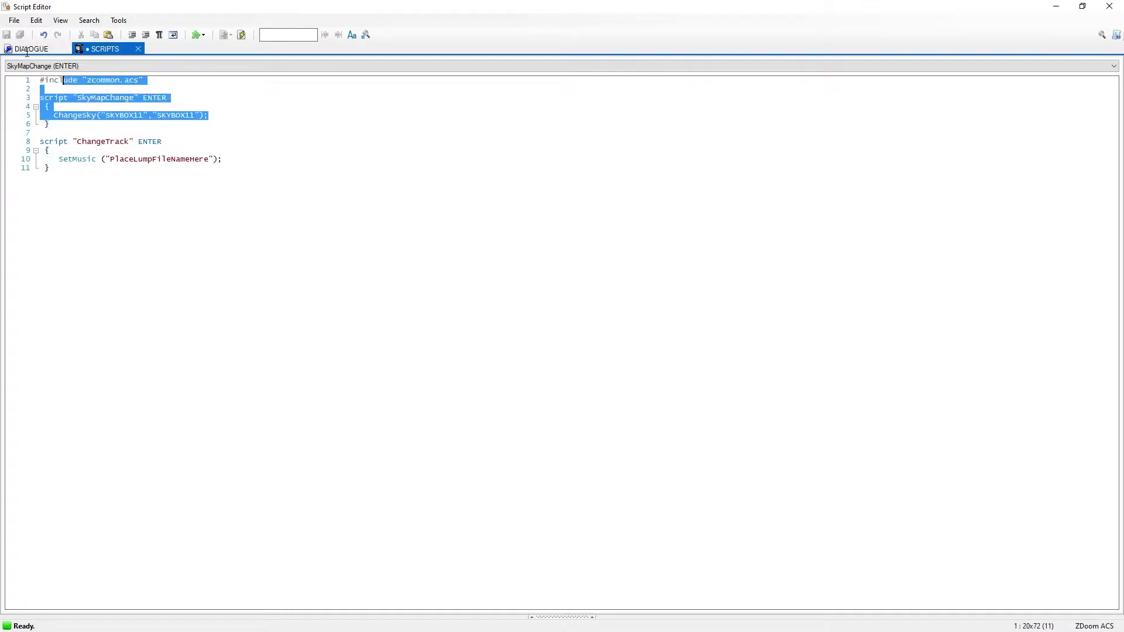
left_click(226, 110)
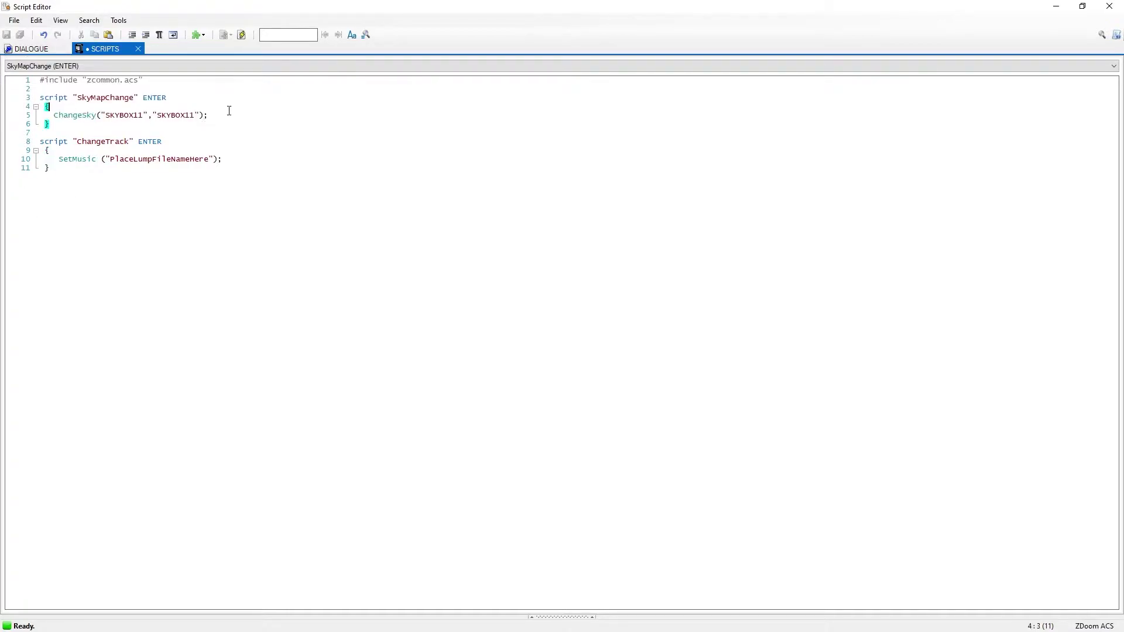
left_click_drag(226, 108, 11, 99)
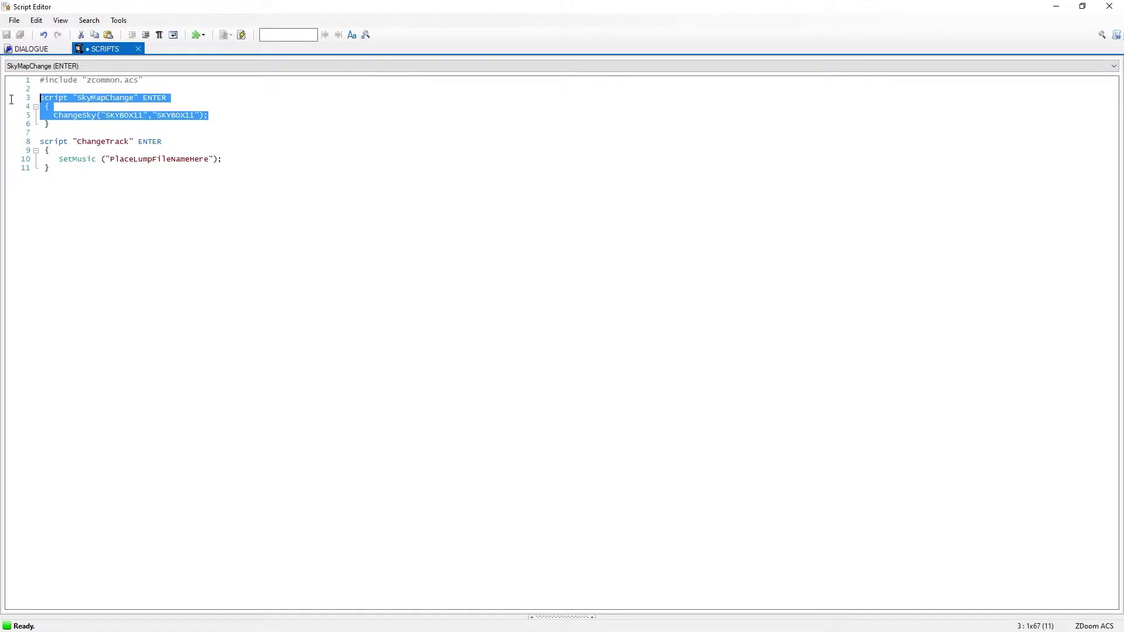
left_click(108, 198)
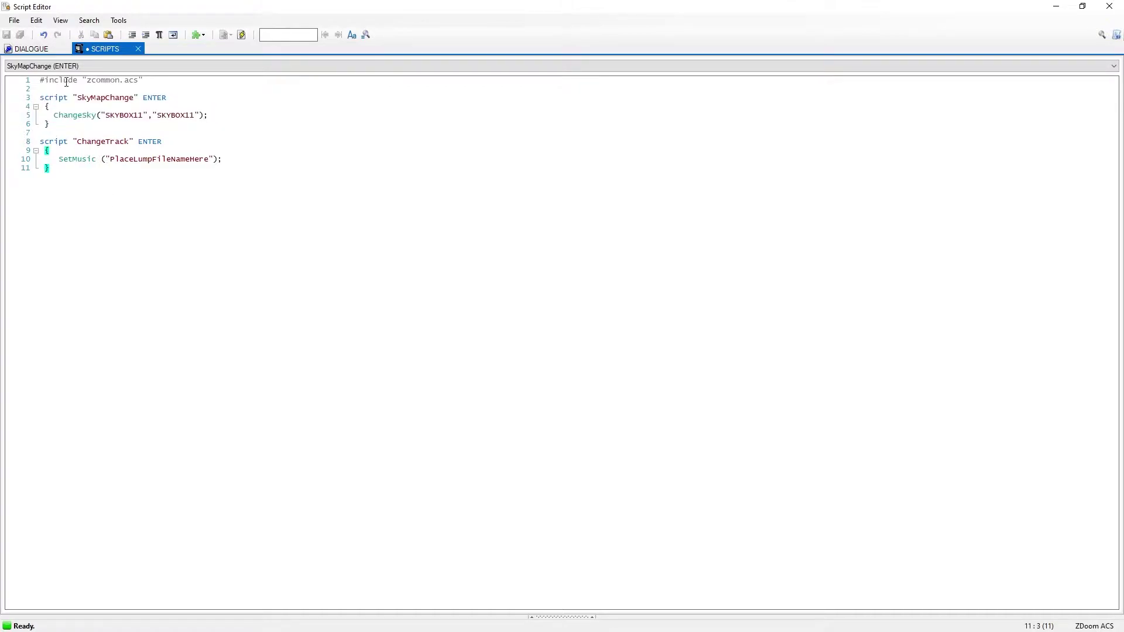
left_click_drag(39, 79, 151, 71)
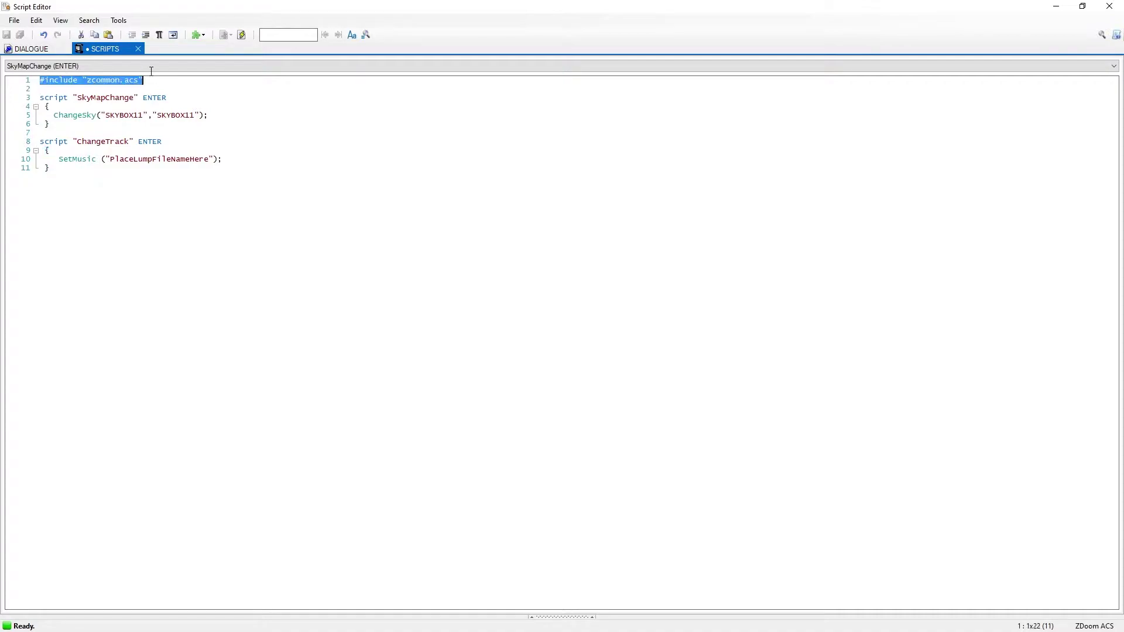
left_click(103, 206)
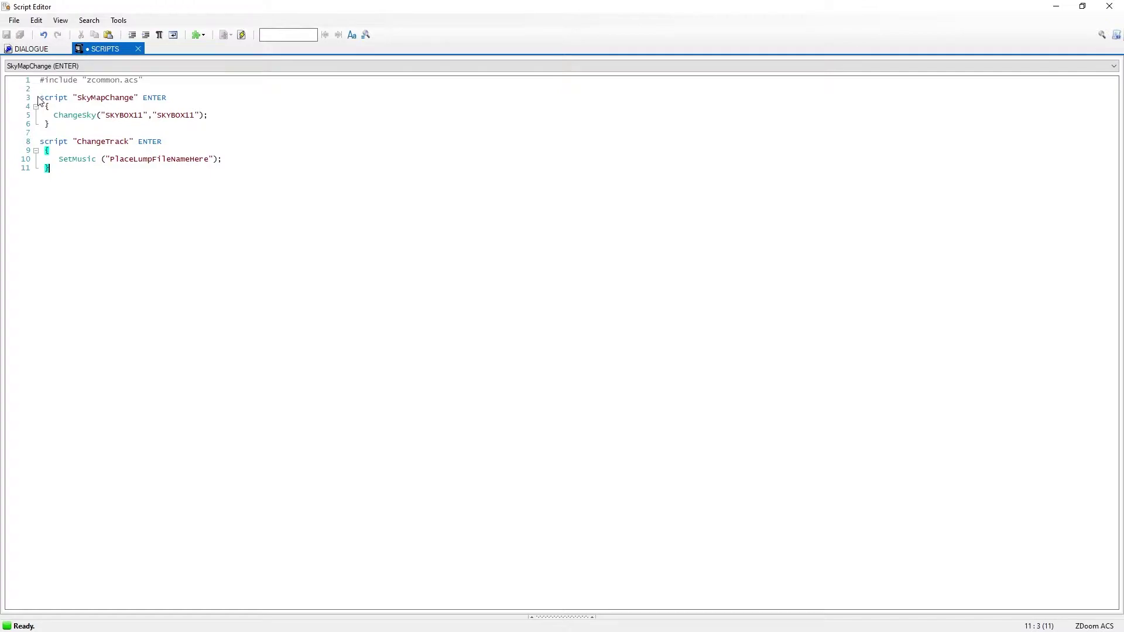
left_click_drag(50, 124, 39, 98)
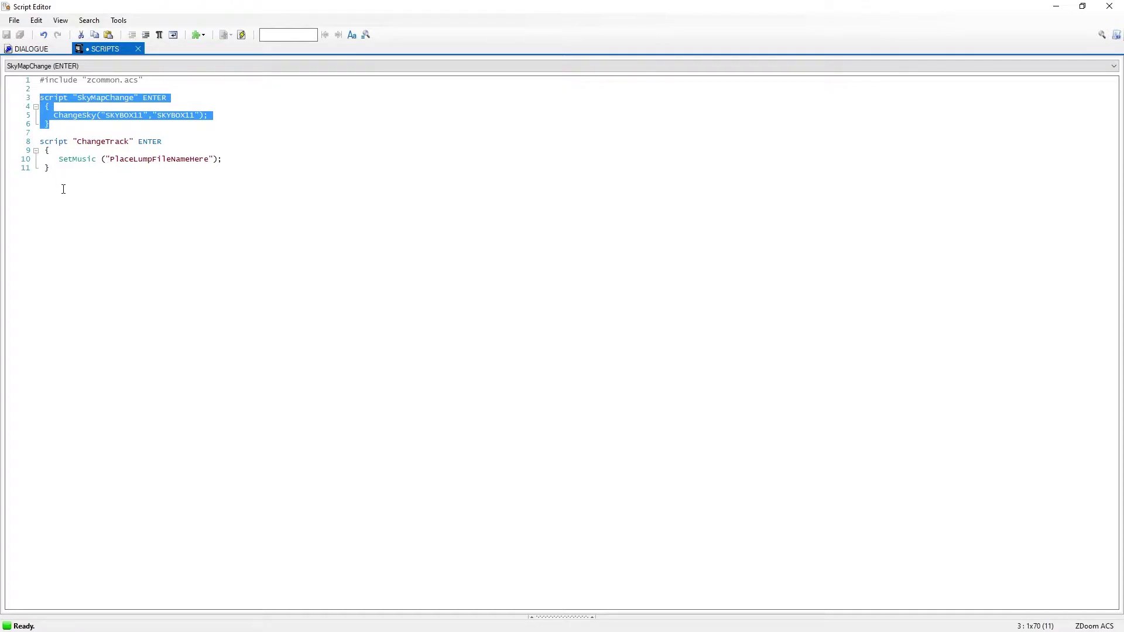
left_click(87, 195)
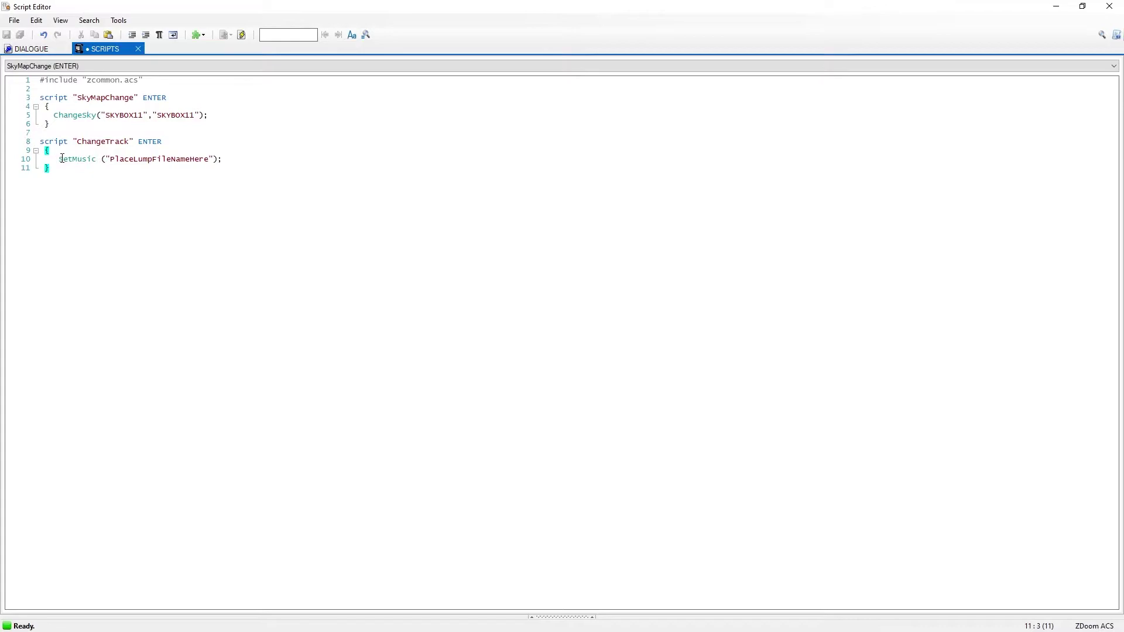
- Review the SetMusic call and its placeholder lump name, then compile the scripts to check for errors
left_click_drag(58, 159, 99, 161)
left_click(96, 161)
left_click_drag(111, 158, 208, 159)
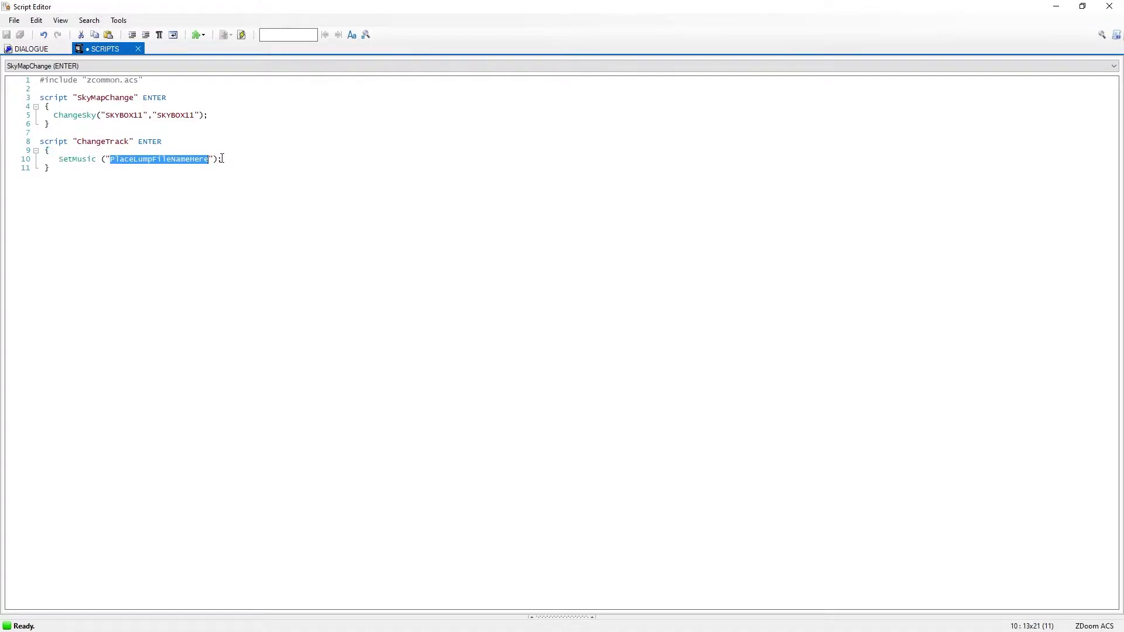
left_click(223, 159)
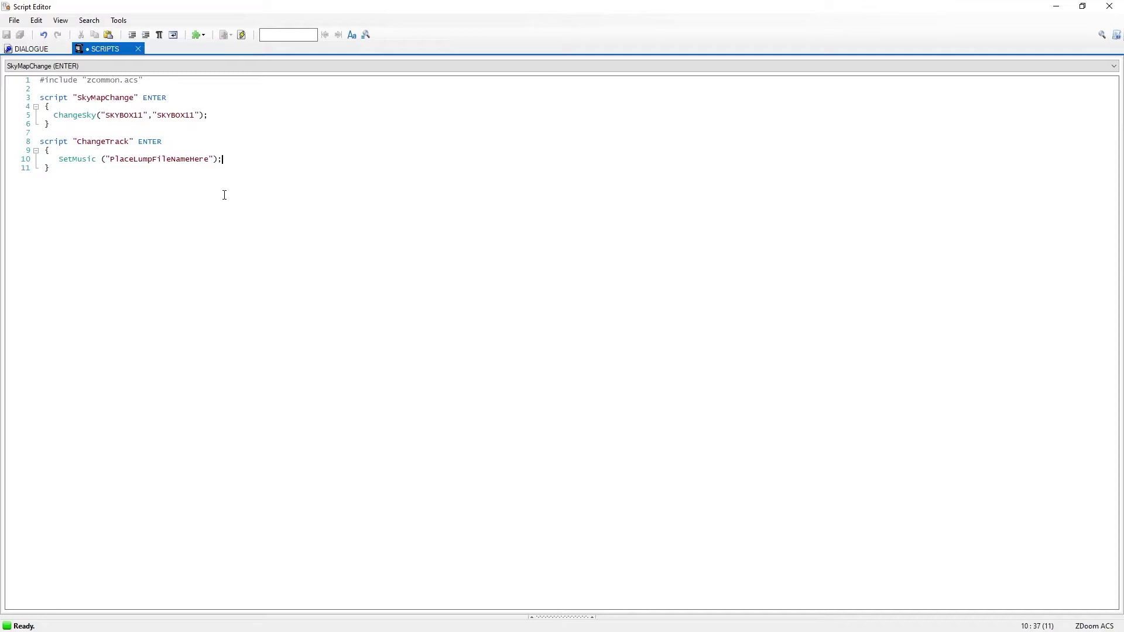
left_click(49, 169)
left_click(242, 36)
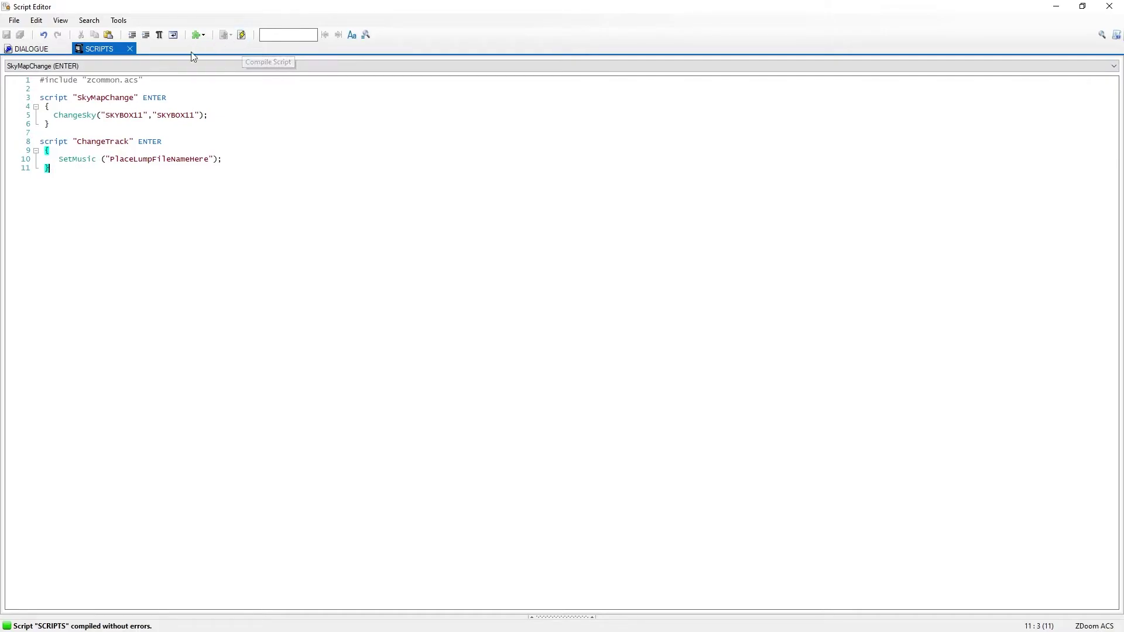
- Close the script editor and walk around the starting room in the GZDoom test session
left_click(1111, 8)
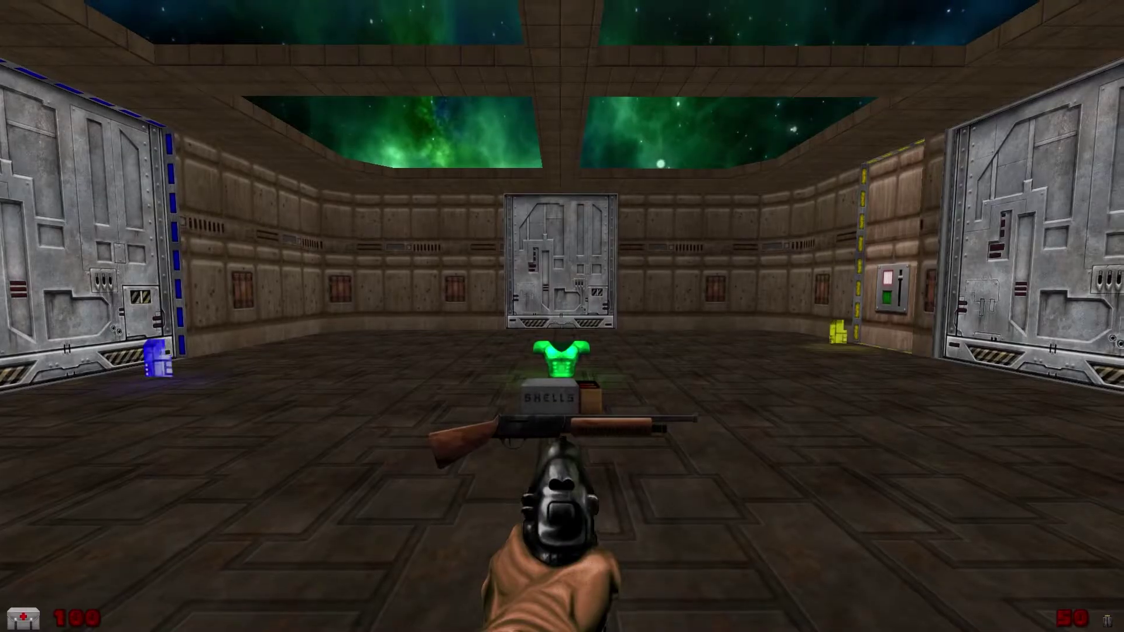
key("s")
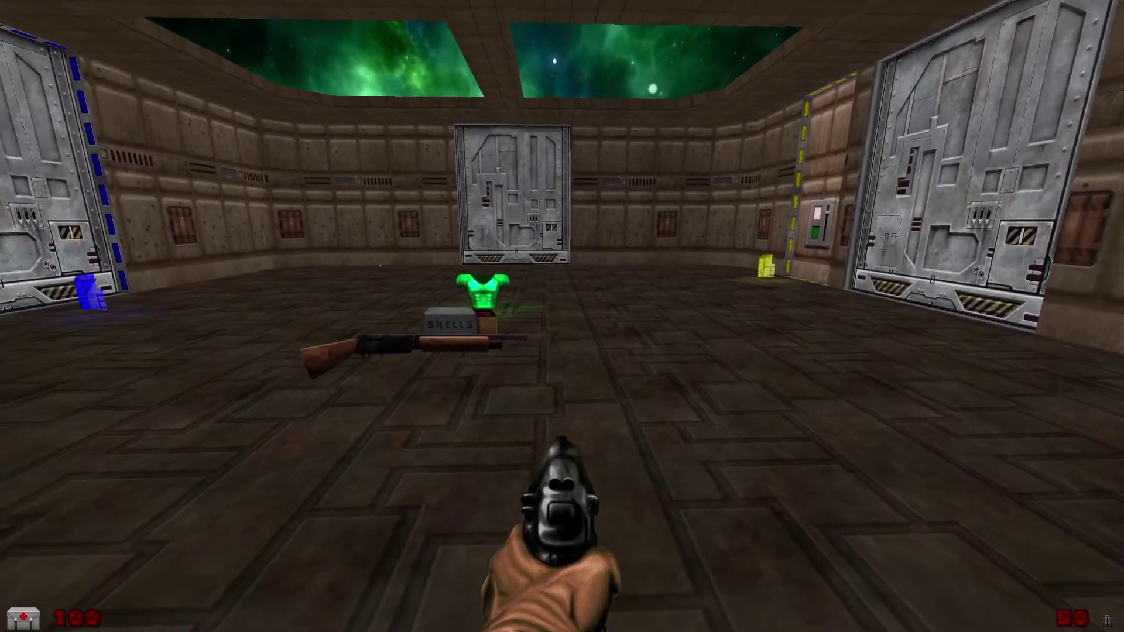
key("s")
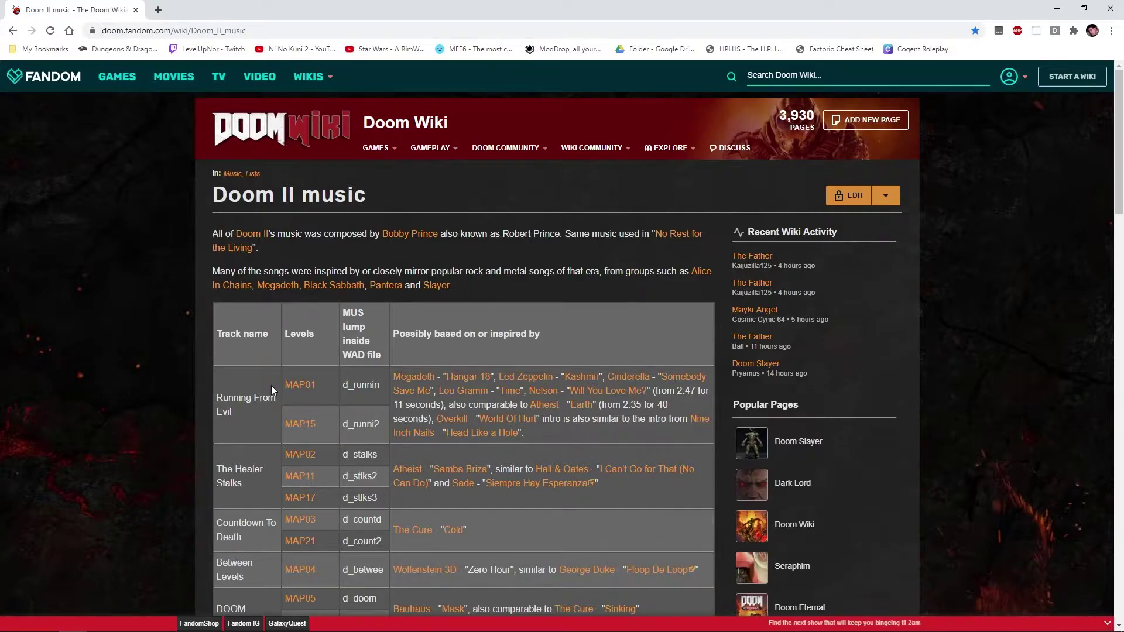
scroll(268, 386, "down", 2)
scroll(266, 385, "down", 2)
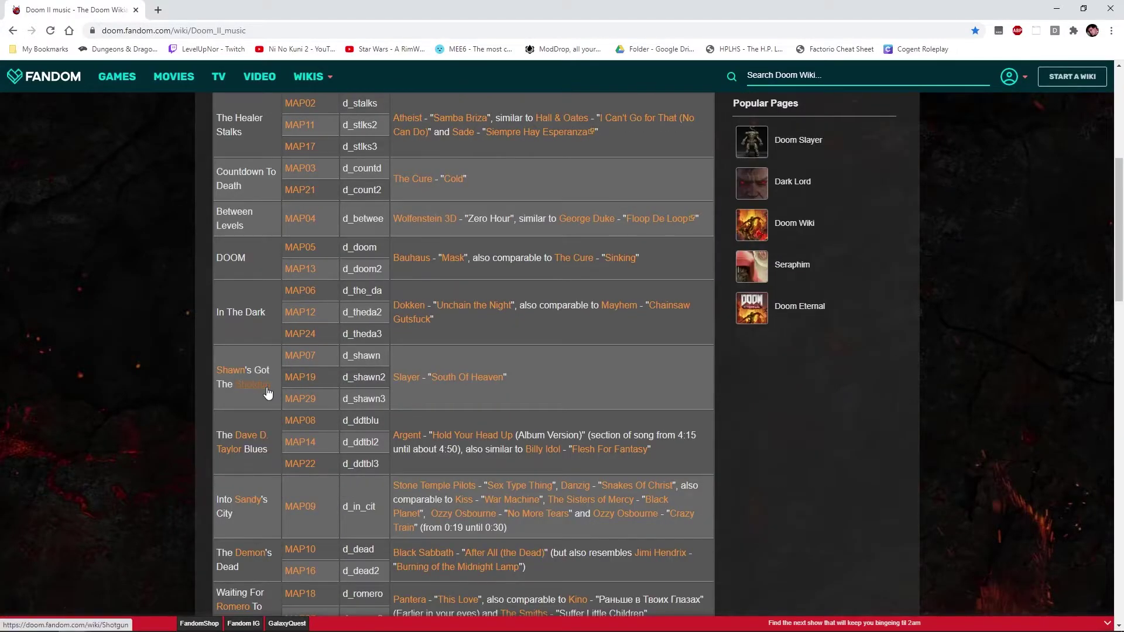
scroll(265, 392, "down", 1)
scroll(268, 392, "down", 1)
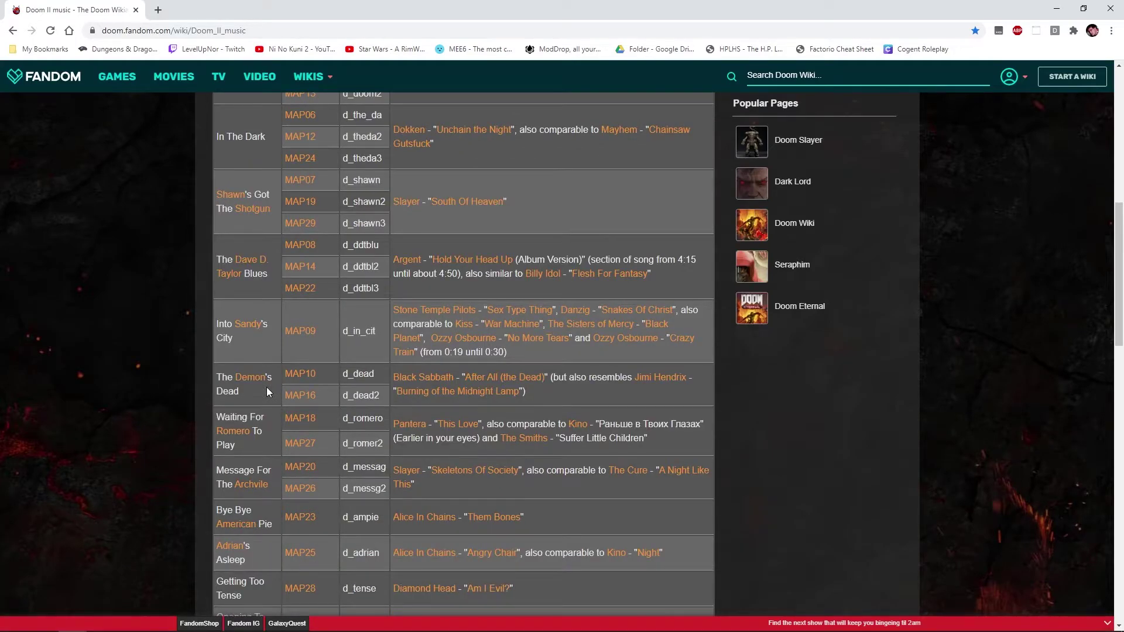
scroll(268, 389, "up", 3)
scroll(266, 389, "up", 2)
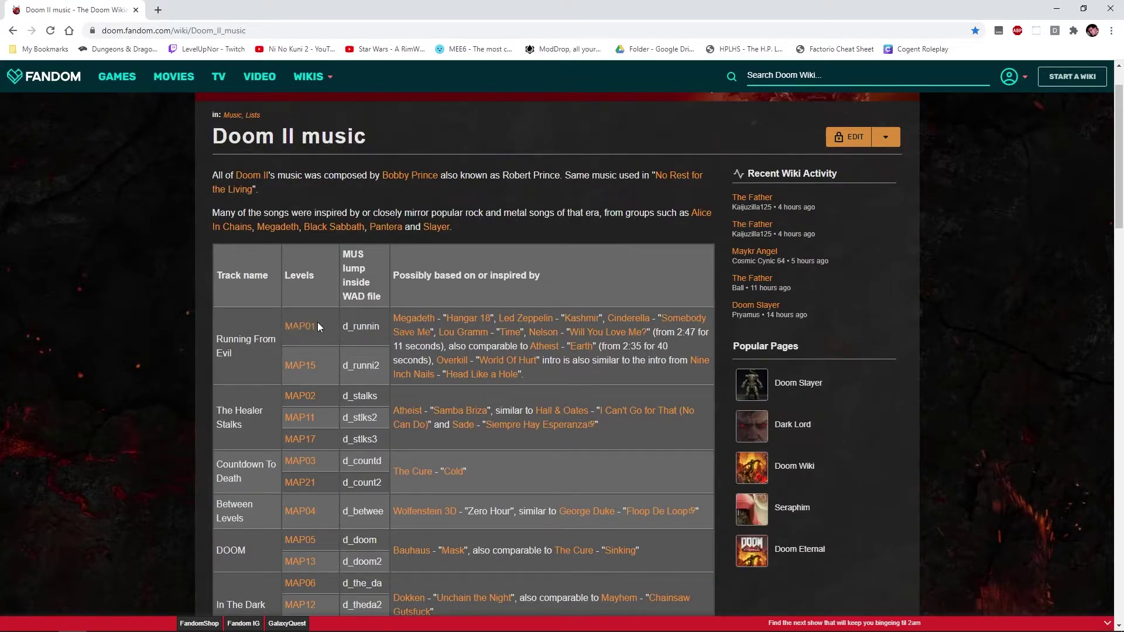
scroll(313, 342, "up", 1)
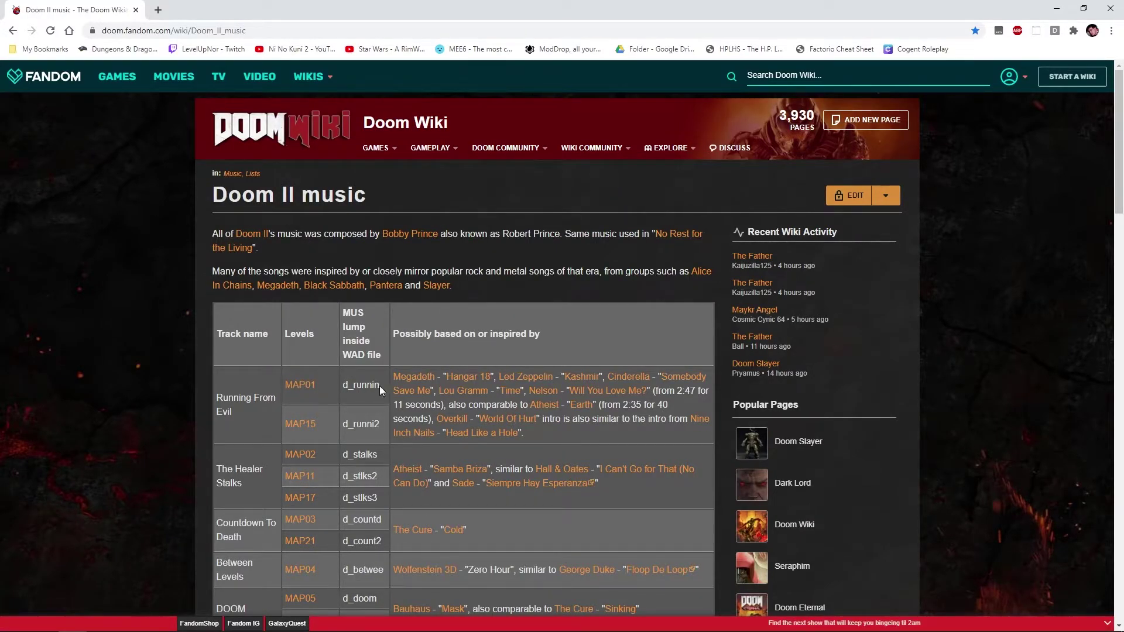
- In the Doom Wiki Doom II music table, note MAP01's d_runnin and pick MAP05's lump name d_doom
left_click_drag(379, 386, 342, 386)
scroll(208, 398, "down", 1)
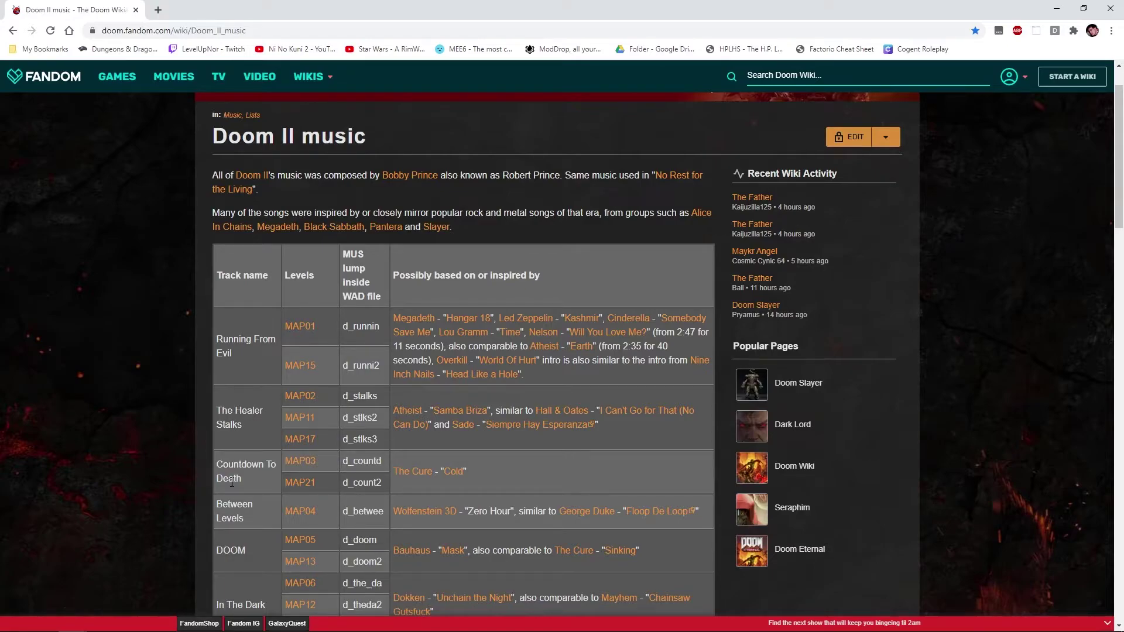
scroll(231, 480, "down", 1)
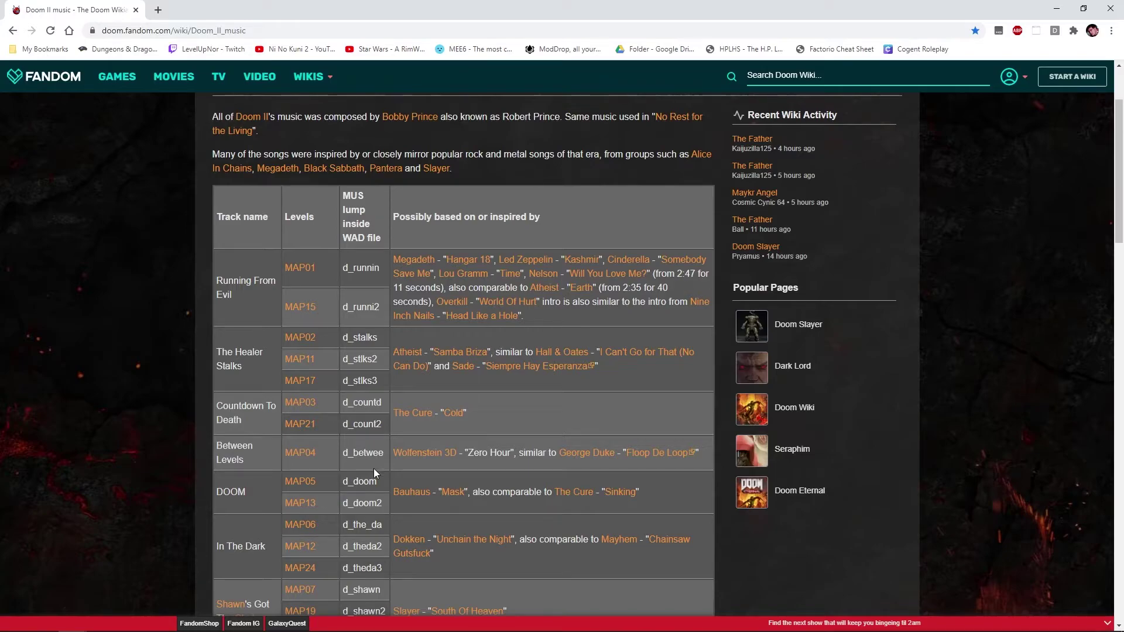
left_click_drag(382, 480, 343, 482)
left_click(206, 380)
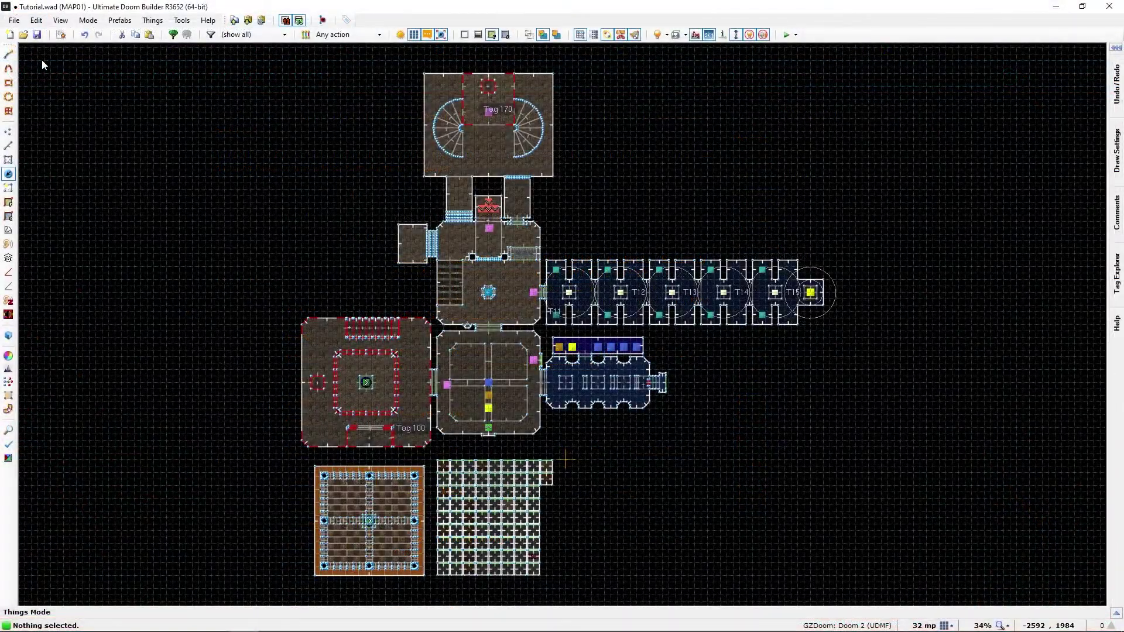
- Replace the placeholder with "d_doom" in the ChangeTrack script and compile without errors
left_click(61, 37)
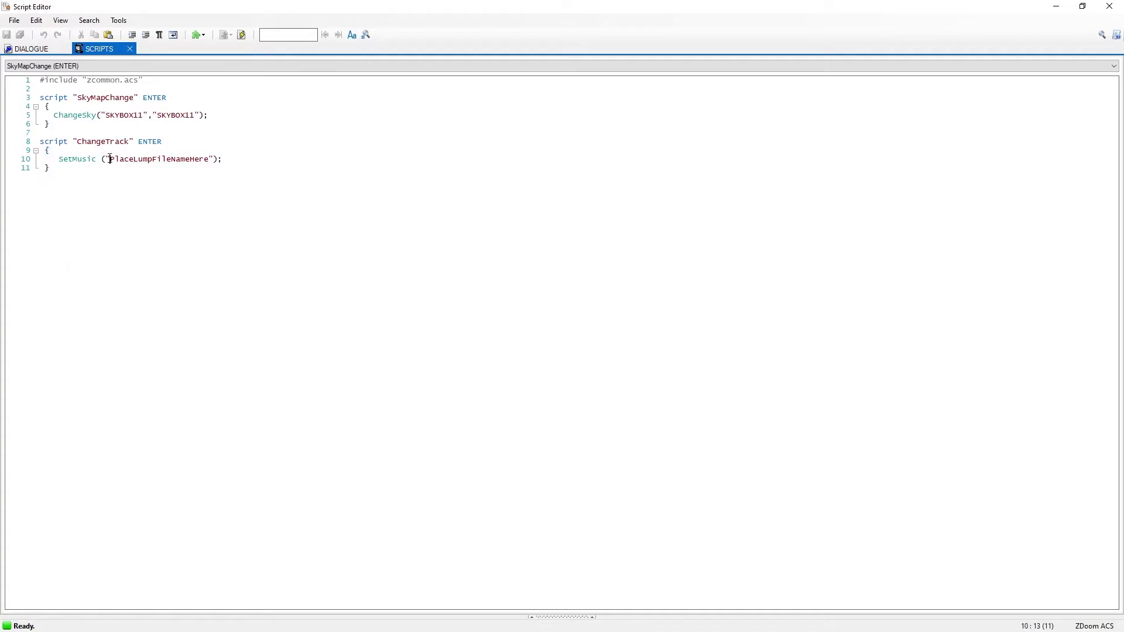
left_click_drag(110, 160, 207, 159)
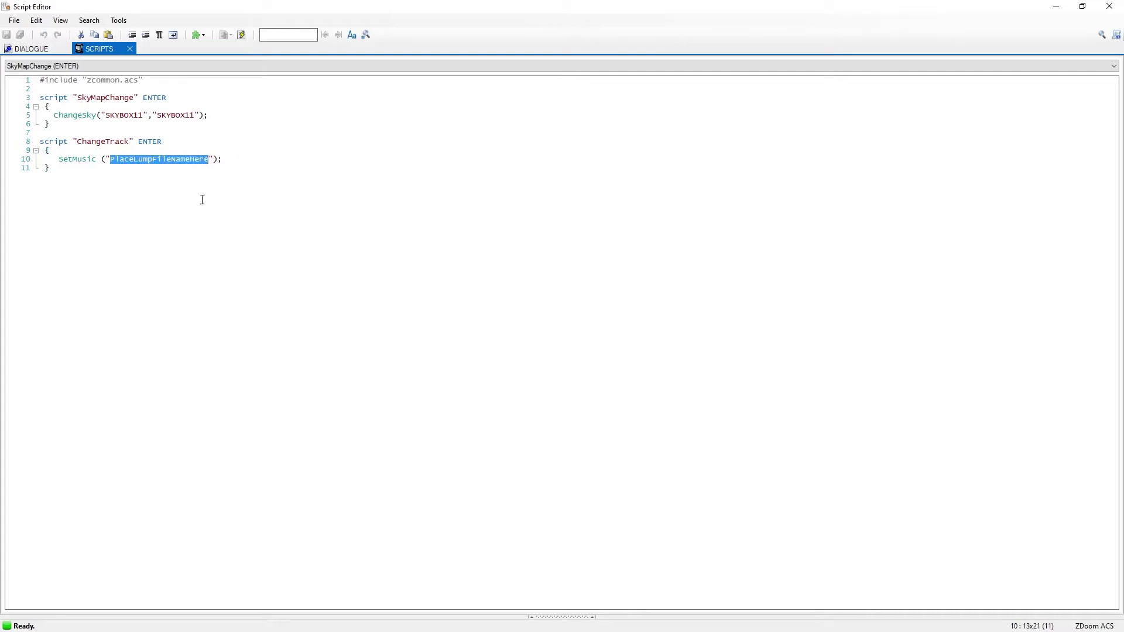
type("d_doom")
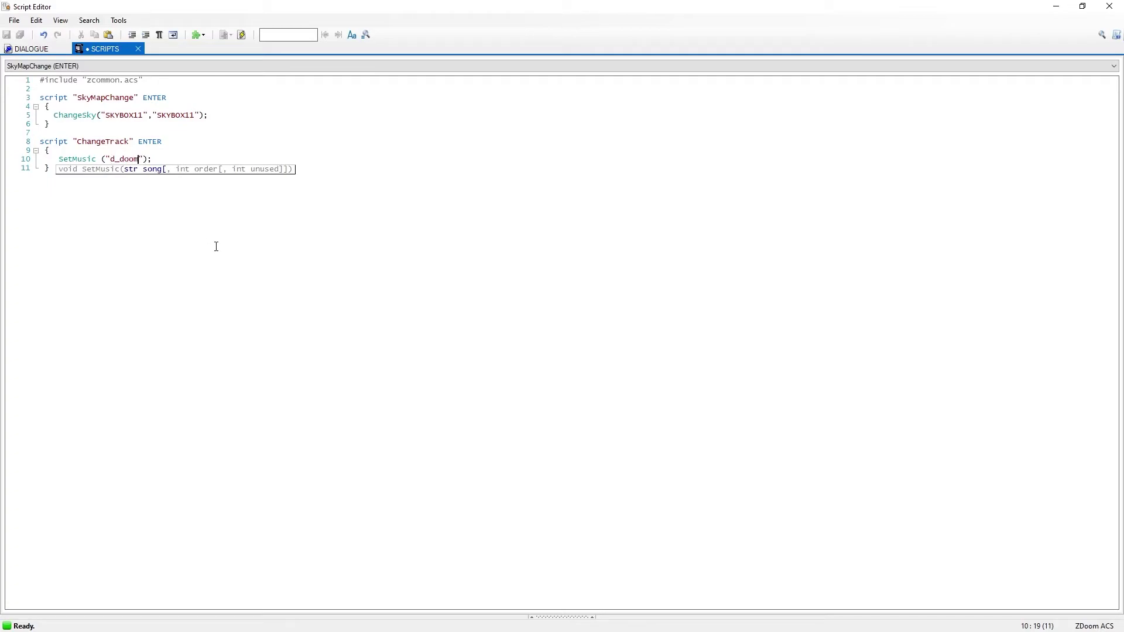
left_click(239, 35)
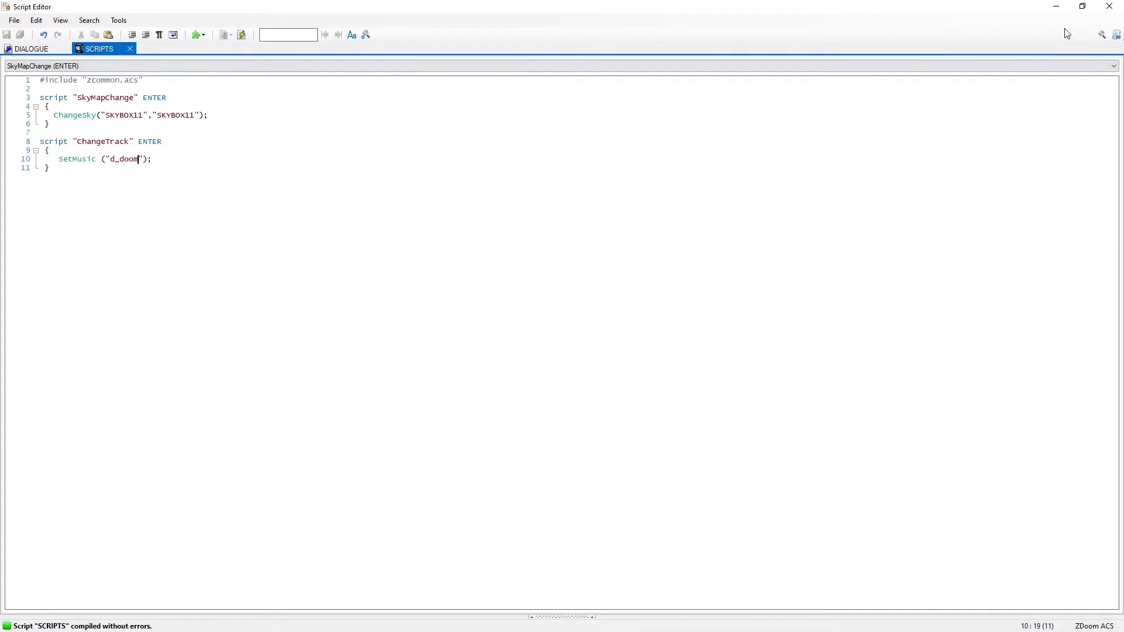
- Close the script editor, returning to the tutorial map view
left_click(1109, 8)
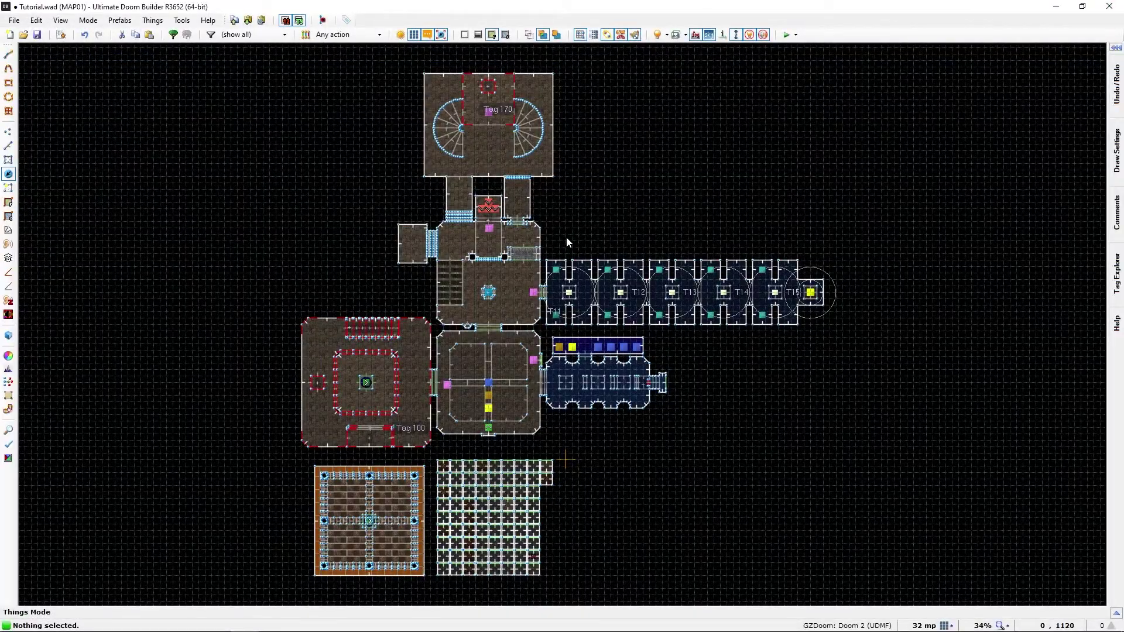